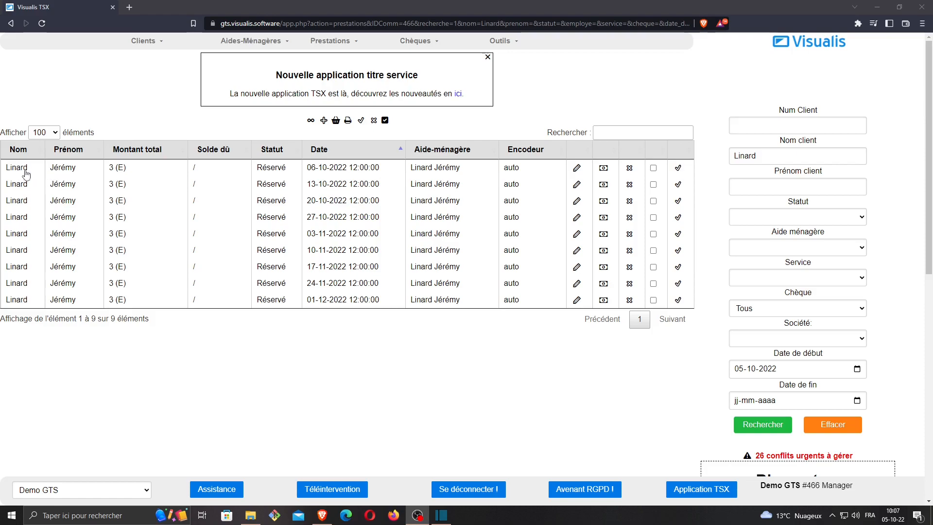
View the edit form of the 06-10-2022 service and return to the services list
click(576, 167)
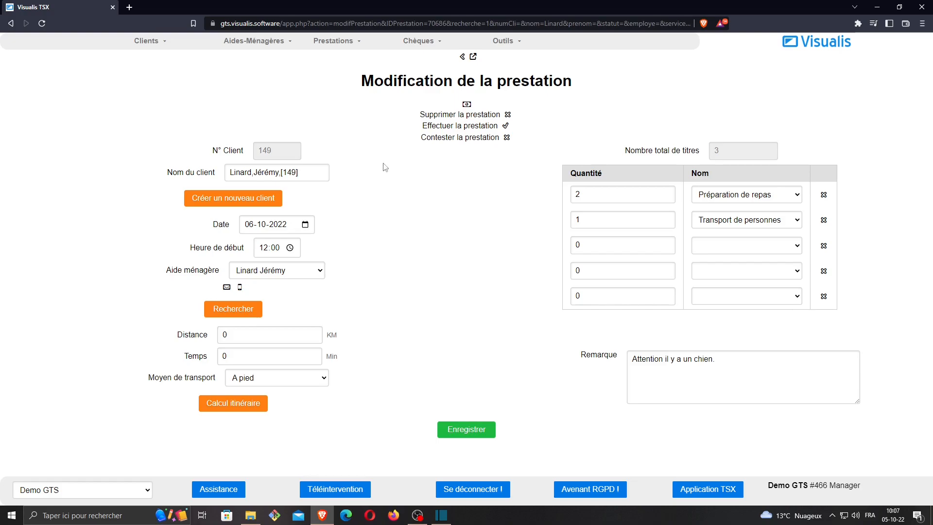
click(465, 57)
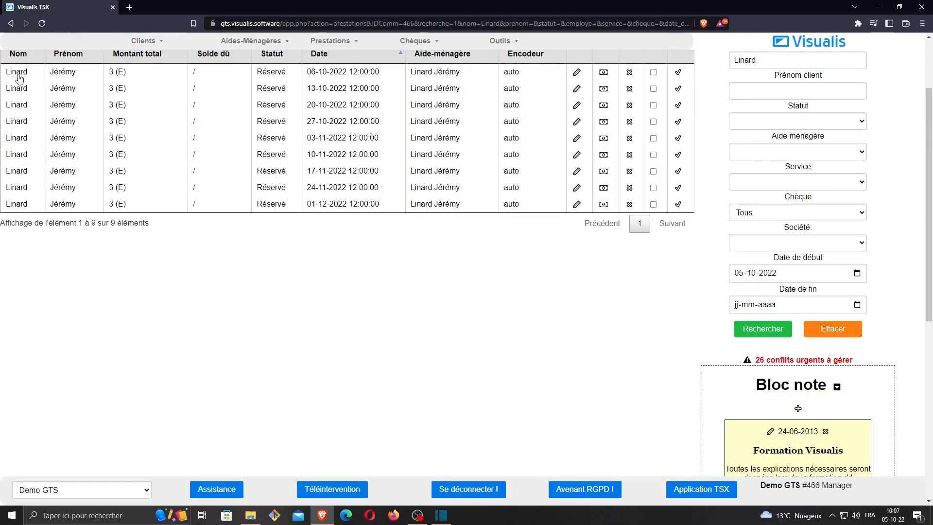
Open the client's record from the first service in the list and bring up the Service habituel section
click(19, 76)
scroll(239, 288, down, 9)
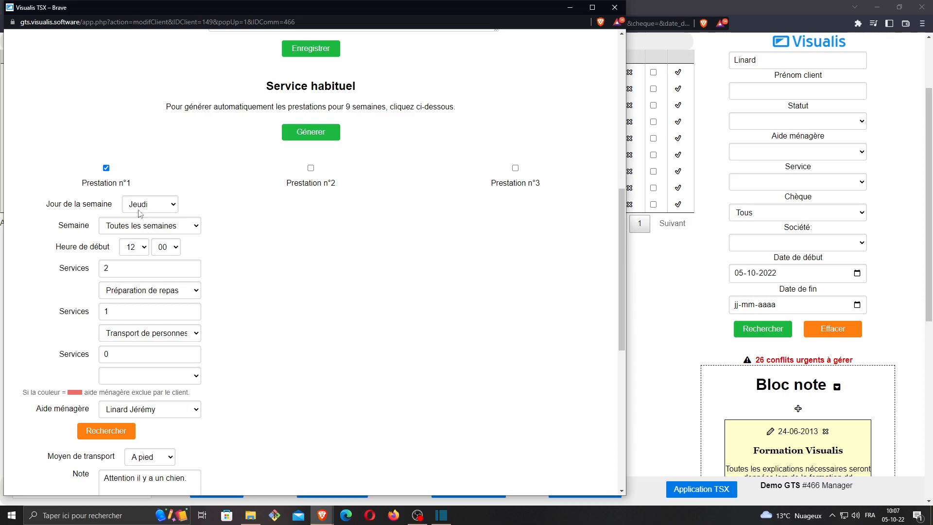
scroll(141, 214, down, 2)
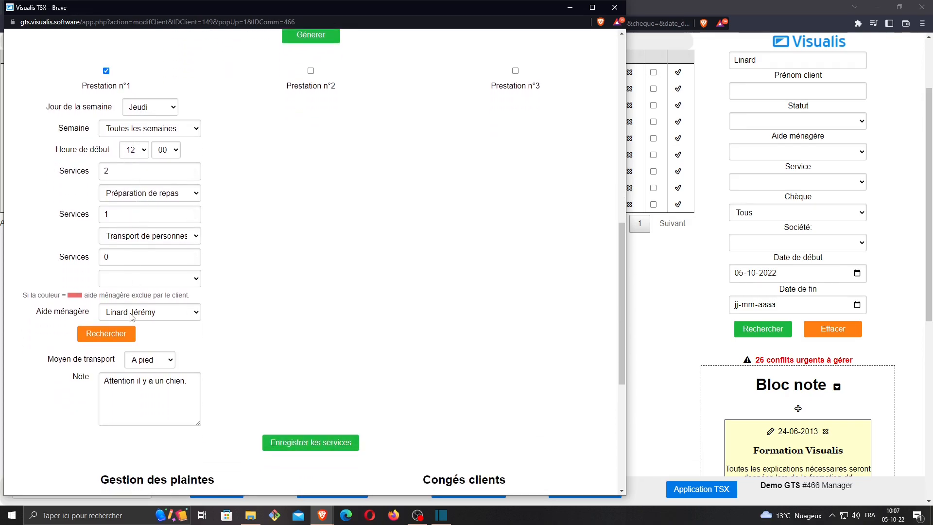
scroll(210, 299, up, 1)
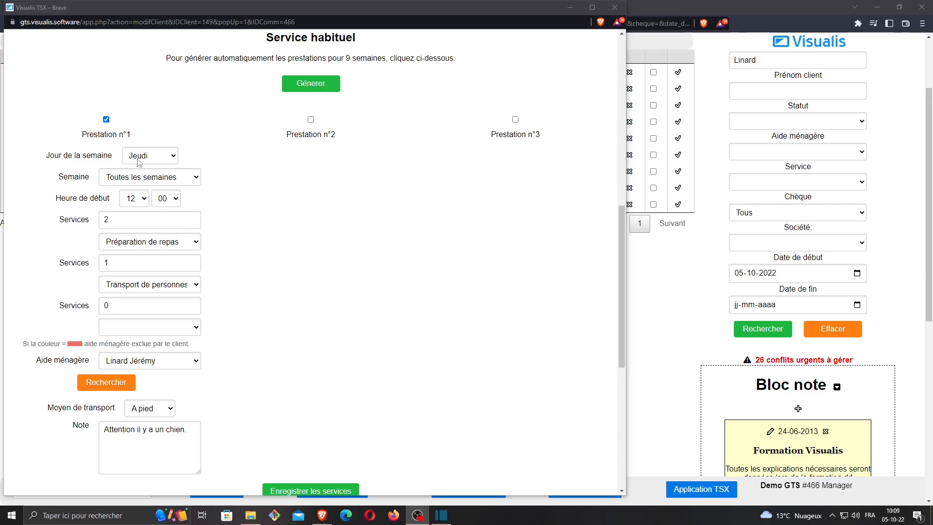
Set Prestation n°1 to Vendredi with a start time of 10:00
click(152, 162)
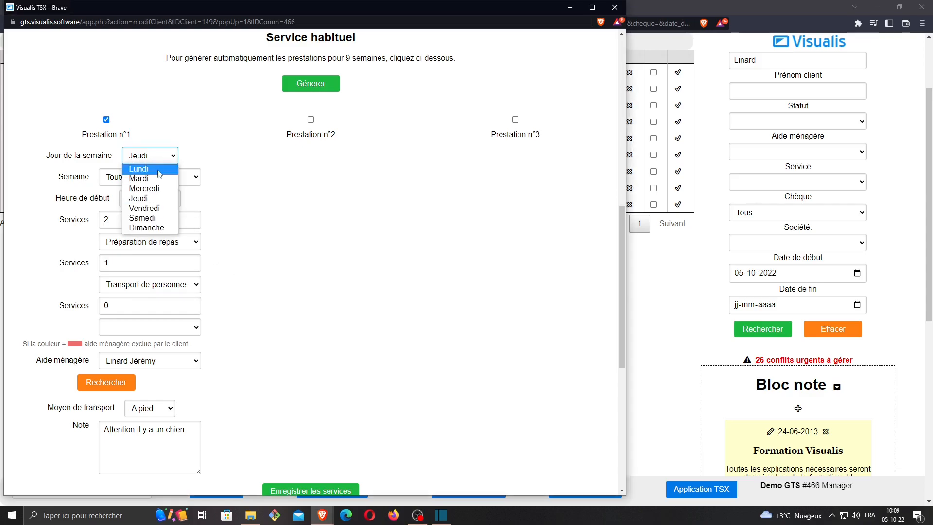
click(154, 208)
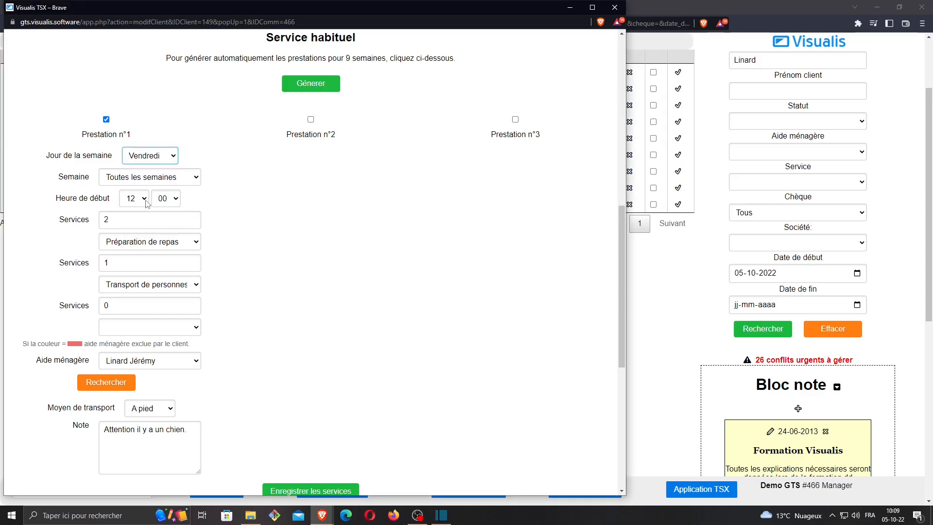
click(143, 200)
click(131, 261)
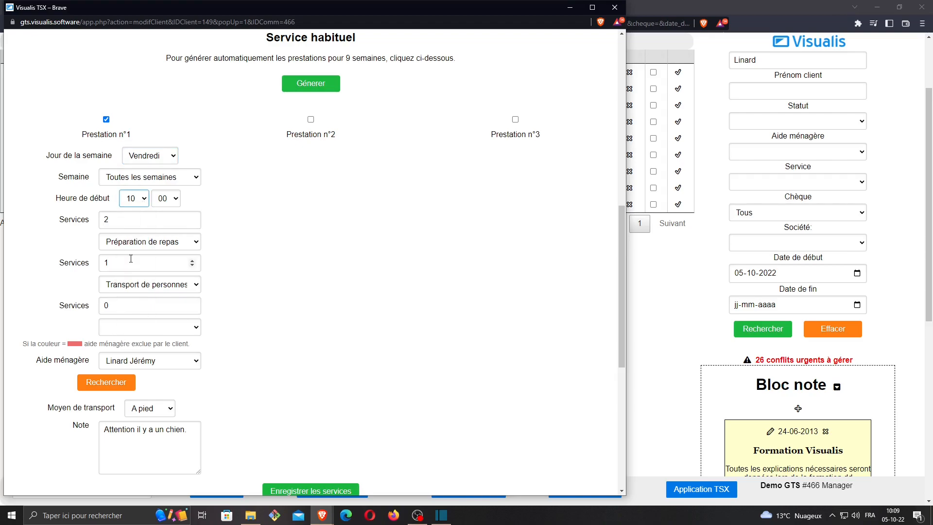
click(250, 255)
Search for employees for Prestation n°1 with the means of transport left blank and select the helper already assigned to it
scroll(125, 301, down, 1)
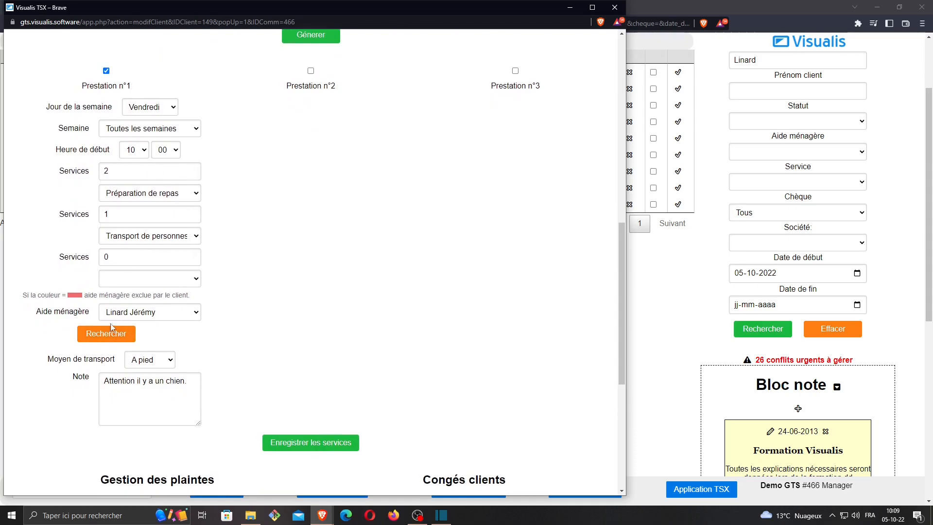
click(108, 338)
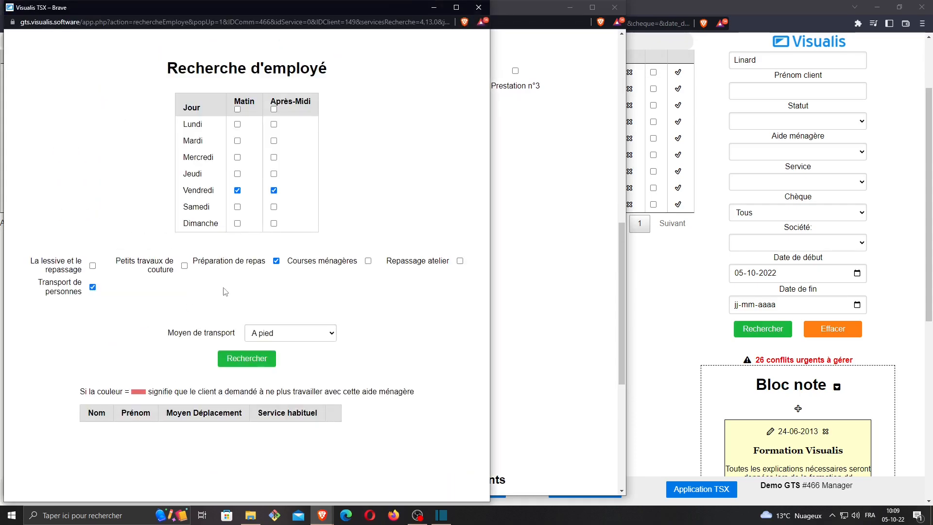
click(283, 333)
click(272, 345)
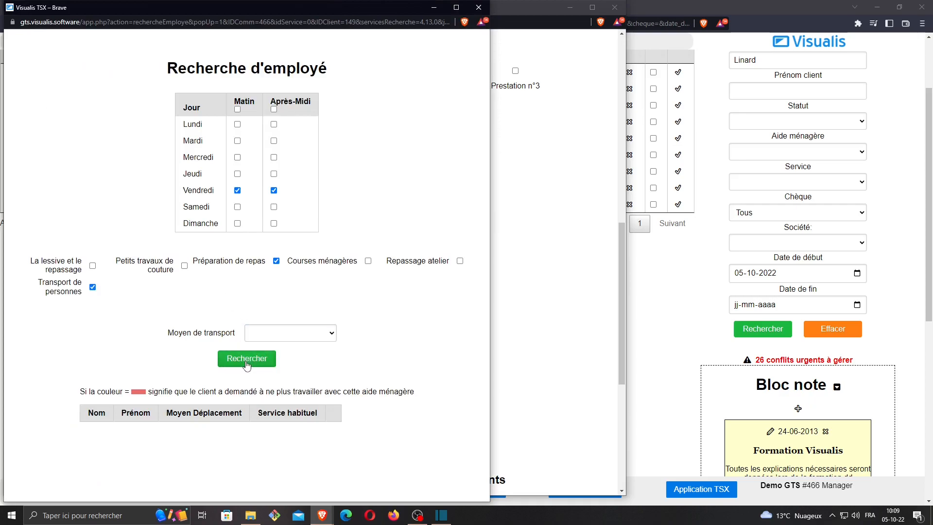
click(247, 358)
scroll(238, 331, down, 1)
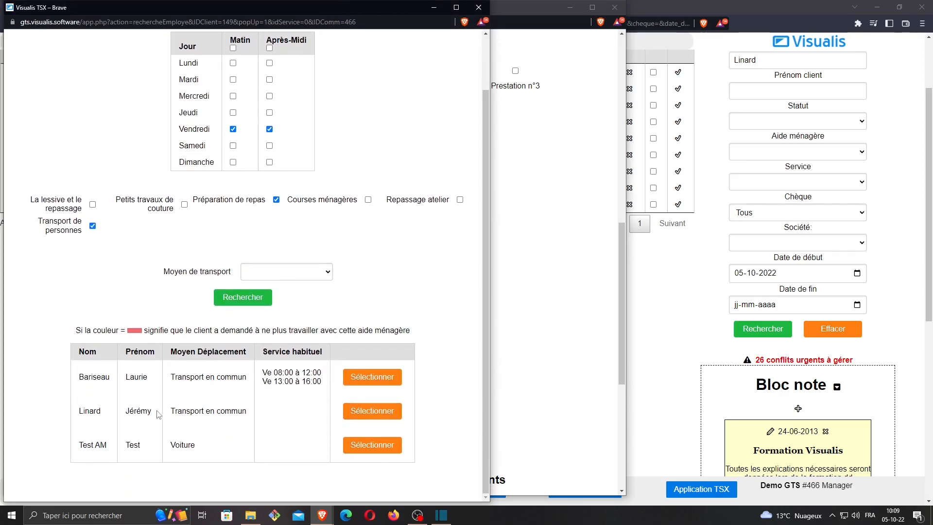
click(360, 412)
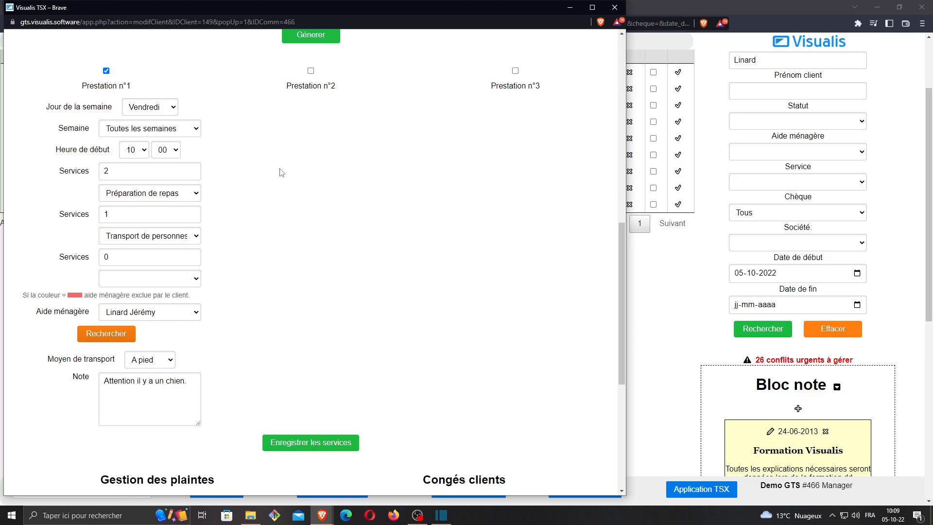
Enable Prestation n°2 on Lundi and set its week frequency to Semaines Paires (03/10/2022 au 09/10/2022)
scroll(279, 171, up, 2)
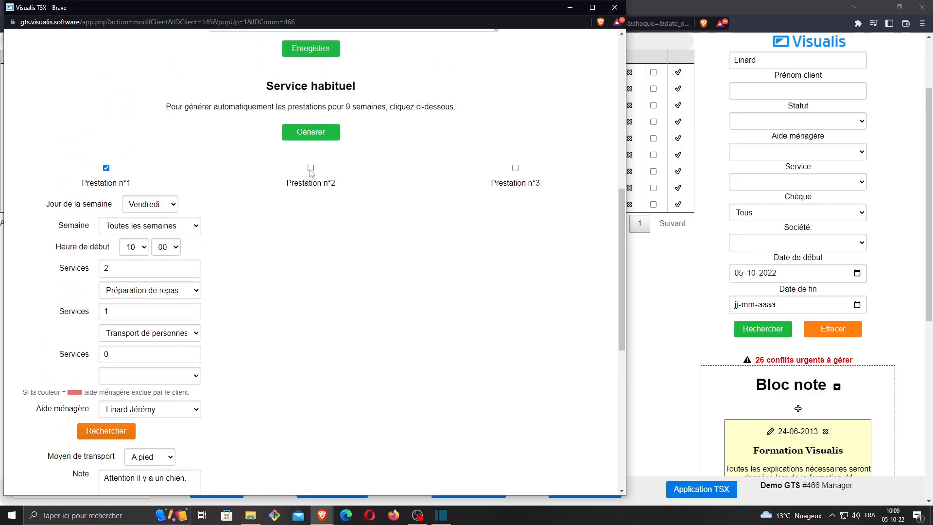
click(311, 169)
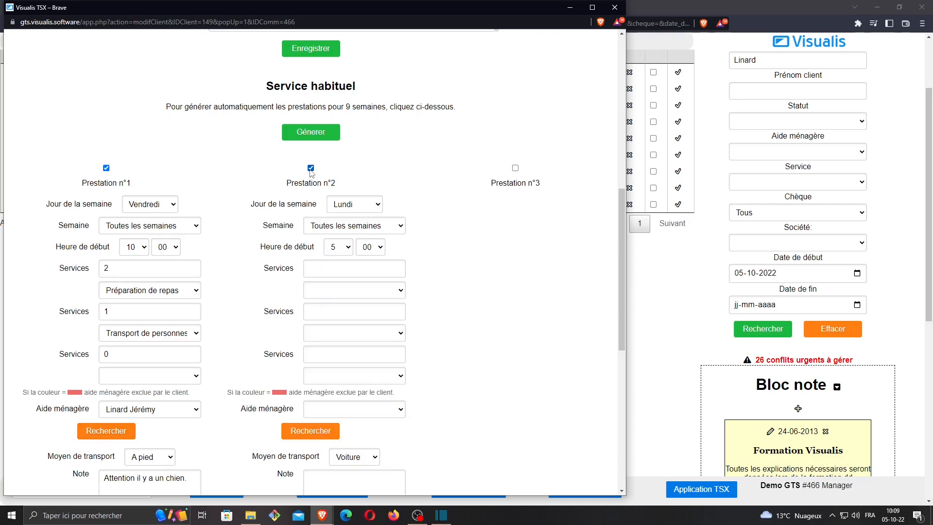
click(347, 208)
click(348, 216)
click(359, 228)
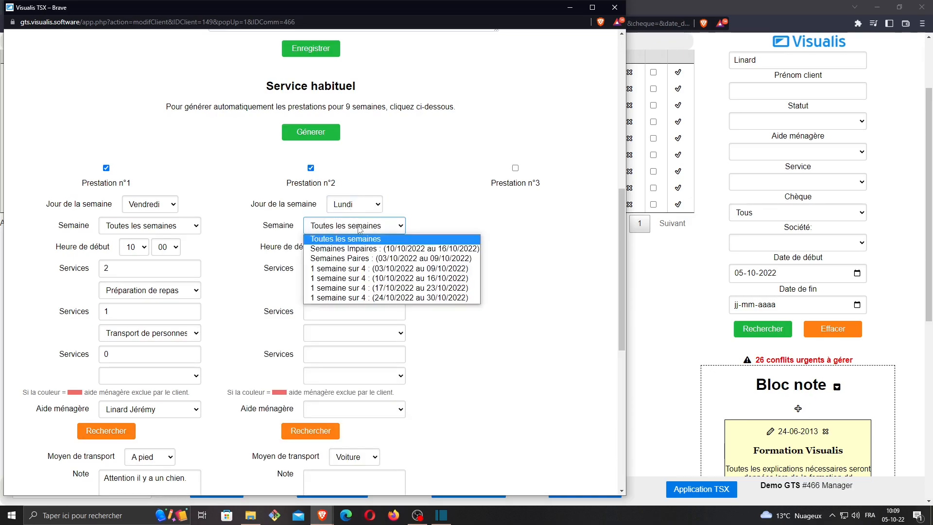
click(362, 260)
Set the first service of Prestation n°2 to Courses ménagères with a quantity of 1
scroll(385, 221, down, 1)
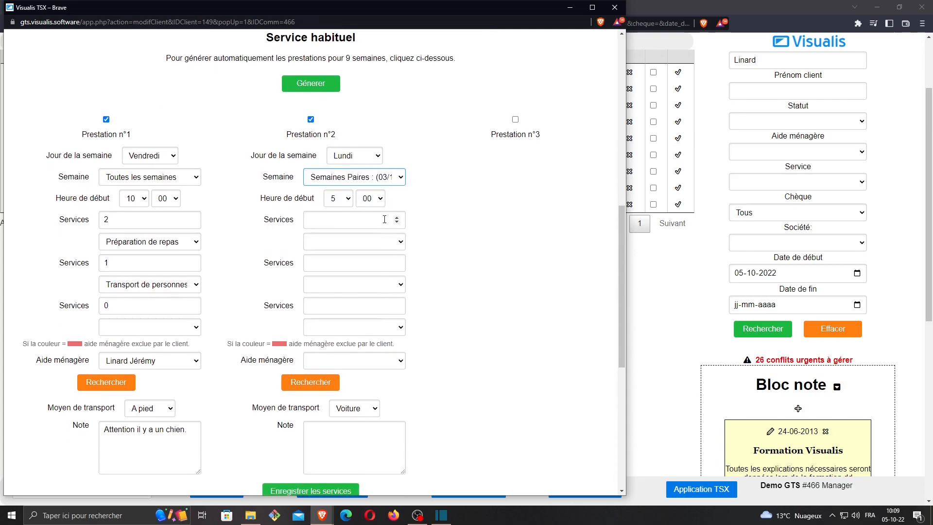
click(376, 241)
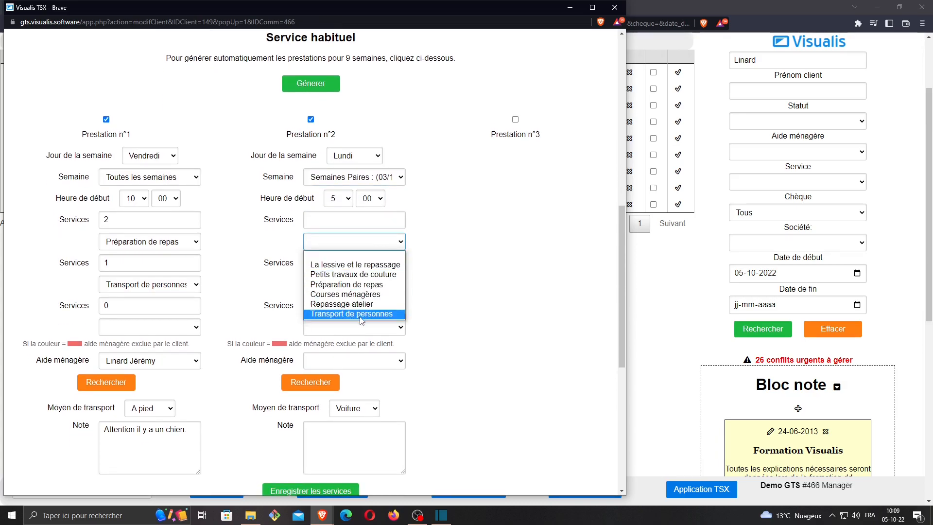
click(360, 294)
click(325, 216)
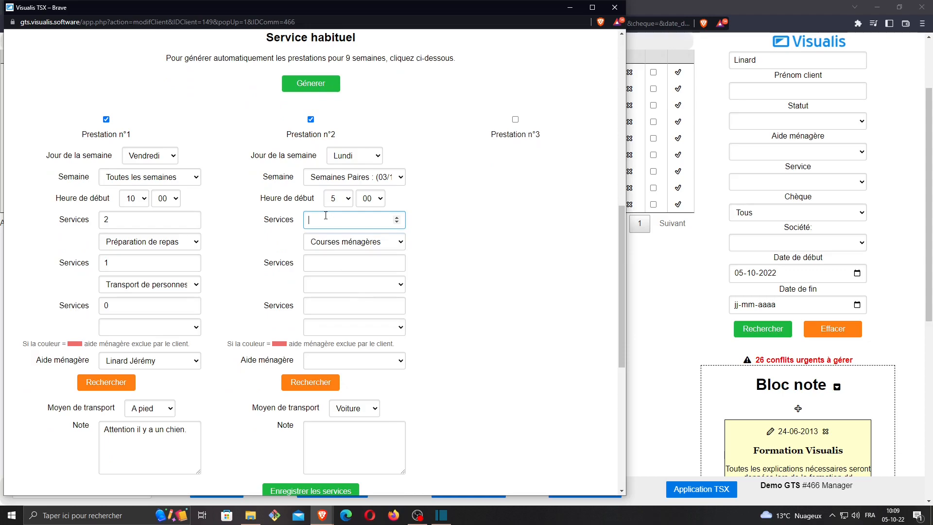
Search for employees for Prestation n°2 with the means of transport left blank and select the same helper as for Prestation n°1
scroll(413, 215, down, 2)
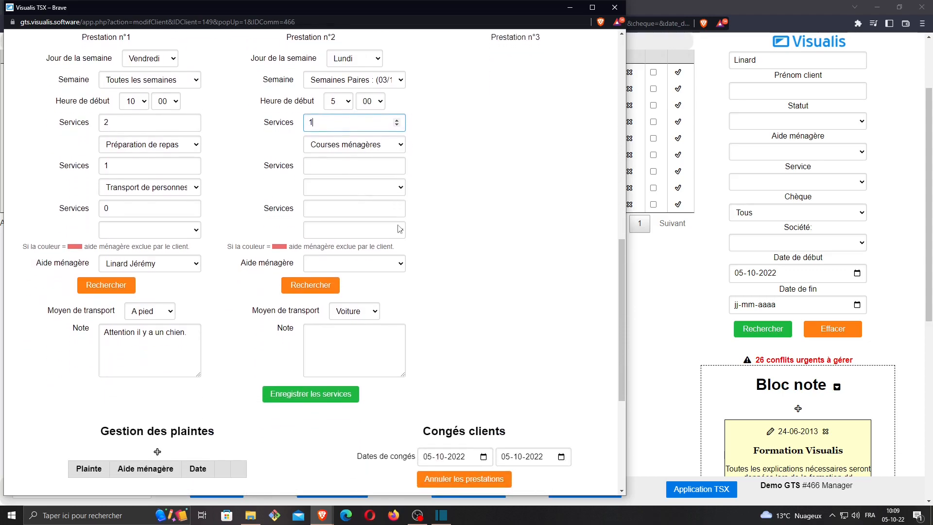
click(318, 290)
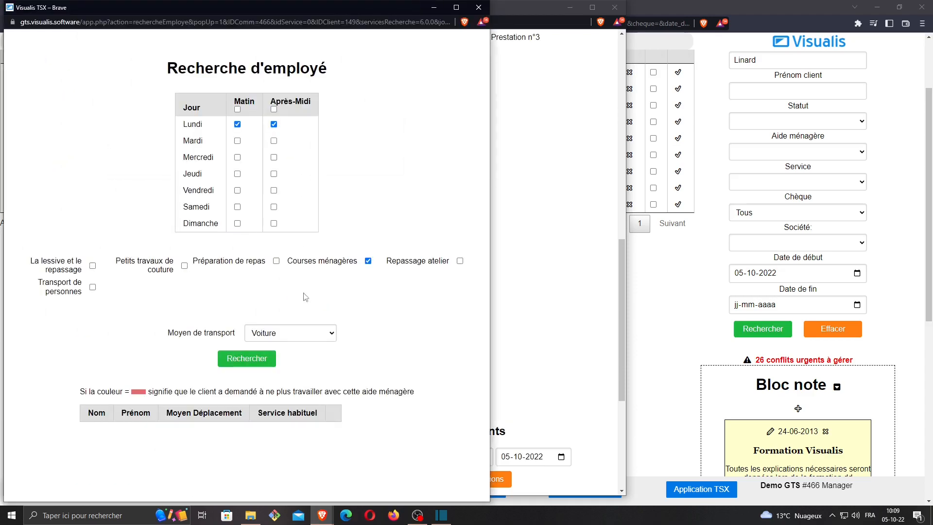
click(281, 334)
click(262, 346)
click(247, 359)
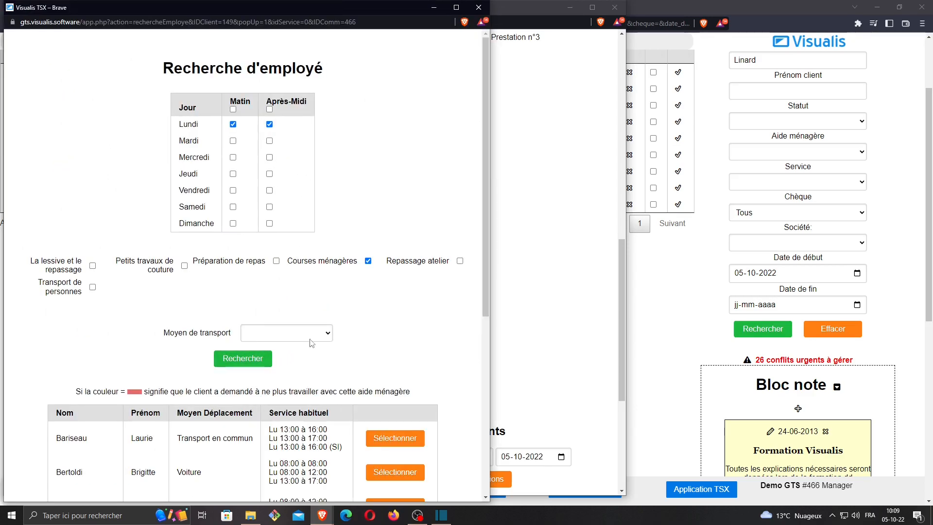
scroll(339, 336, down, 4)
scroll(339, 335, down, 2)
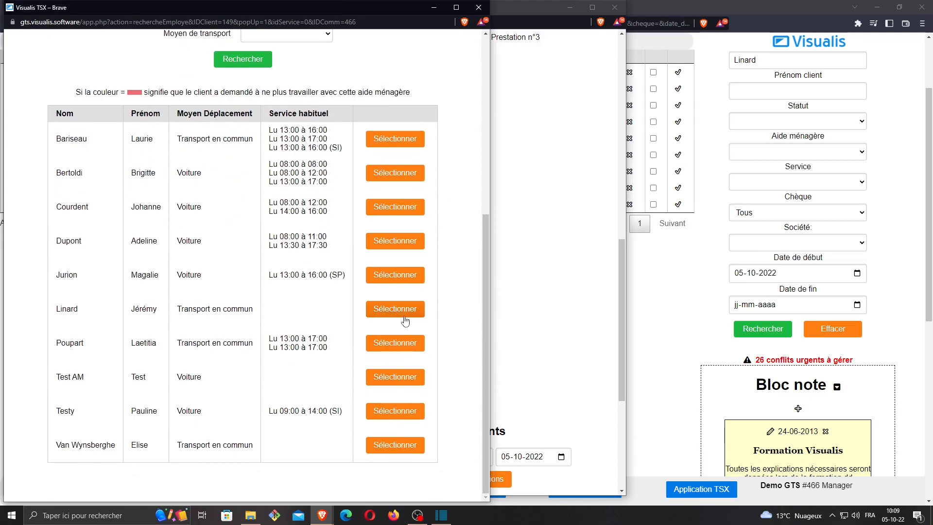
click(396, 309)
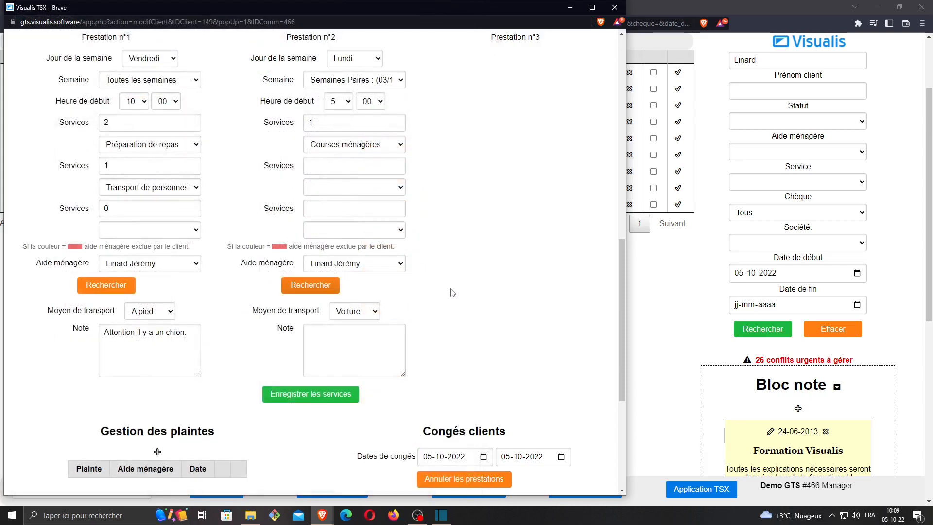
Set Prestation n°2's start time to 9:00 and its means of transport to Transport en commun
scroll(360, 171, up, 1)
click(337, 154)
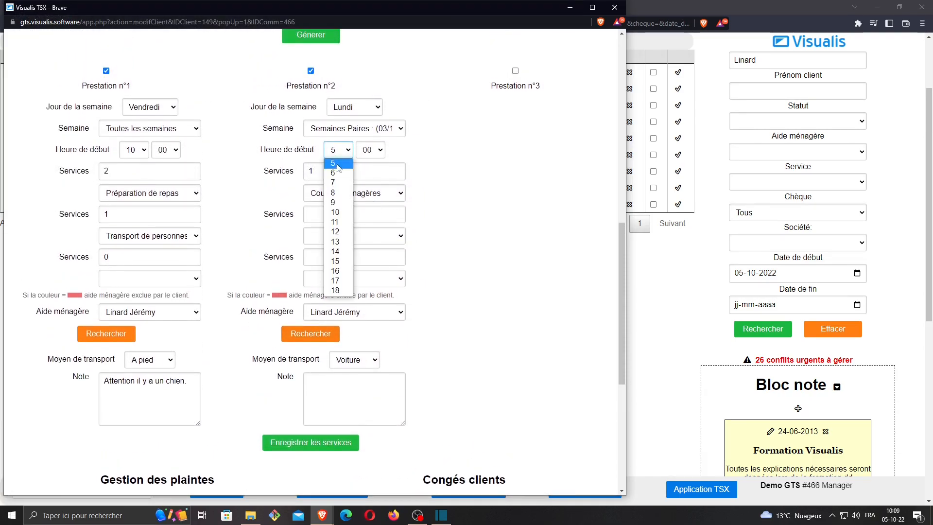
click(334, 204)
scroll(419, 191, down, 1)
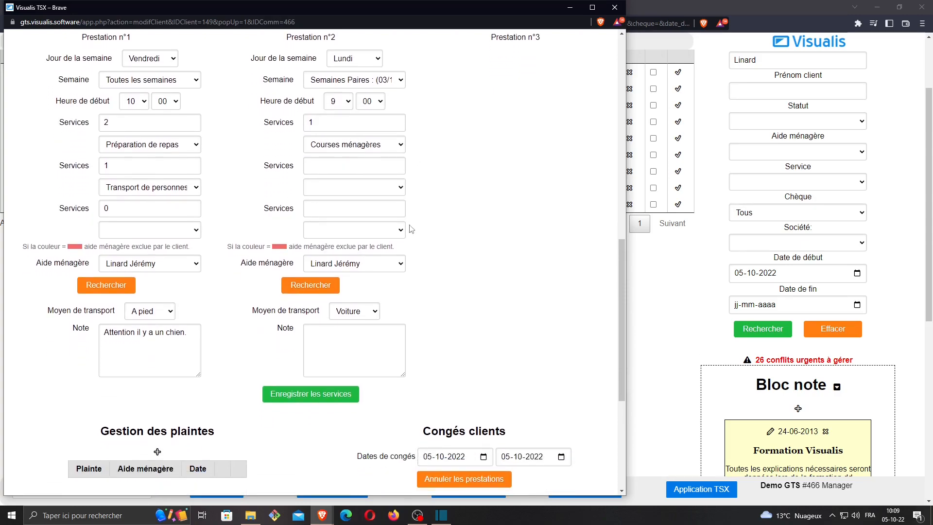
click(359, 314)
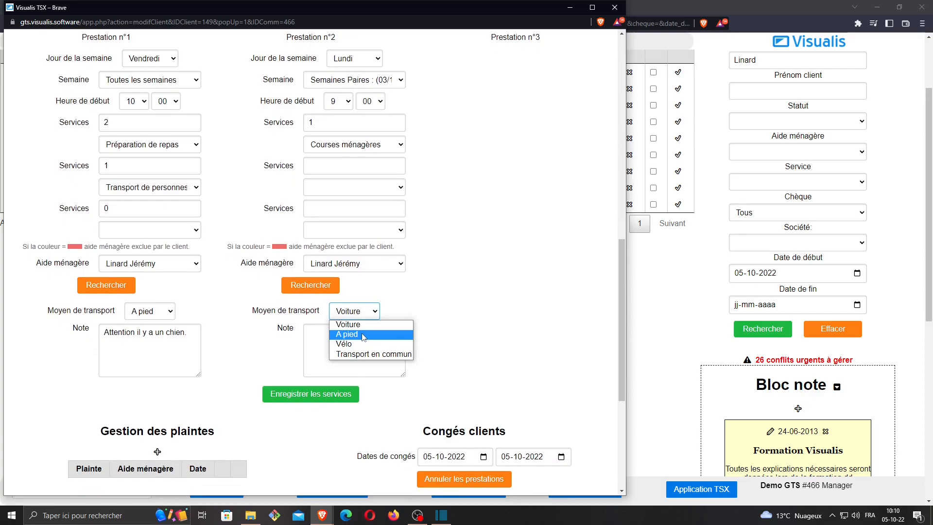
click(363, 354)
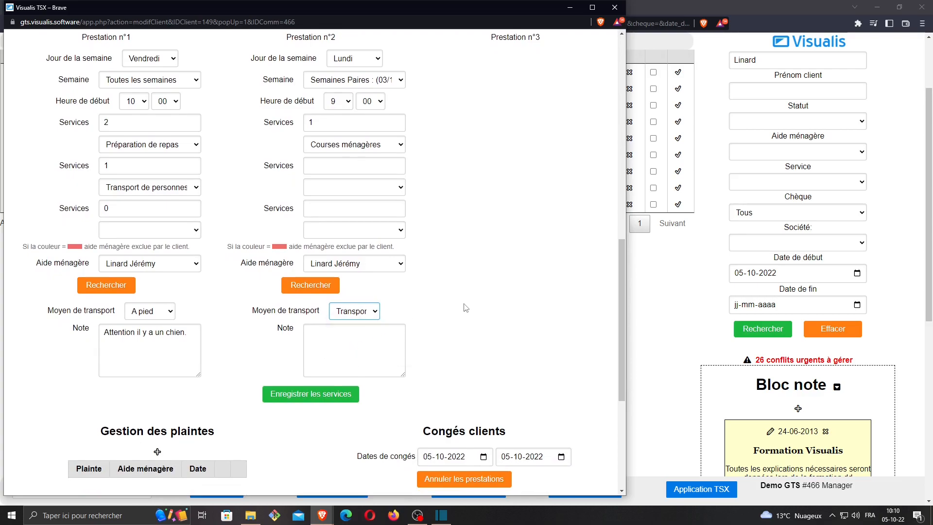
Save the client's usual services and open the automatic generation of services for 9 weeks
scroll(431, 312, up, 1)
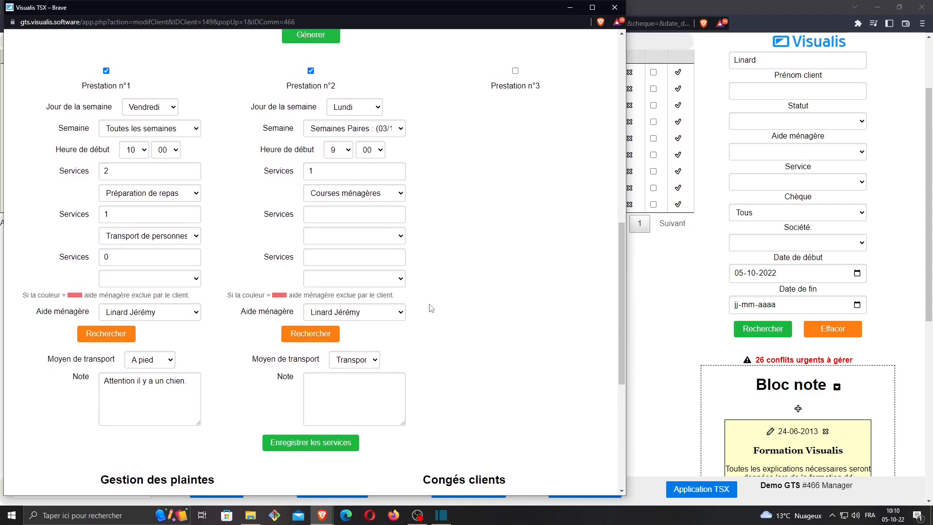
click(296, 443)
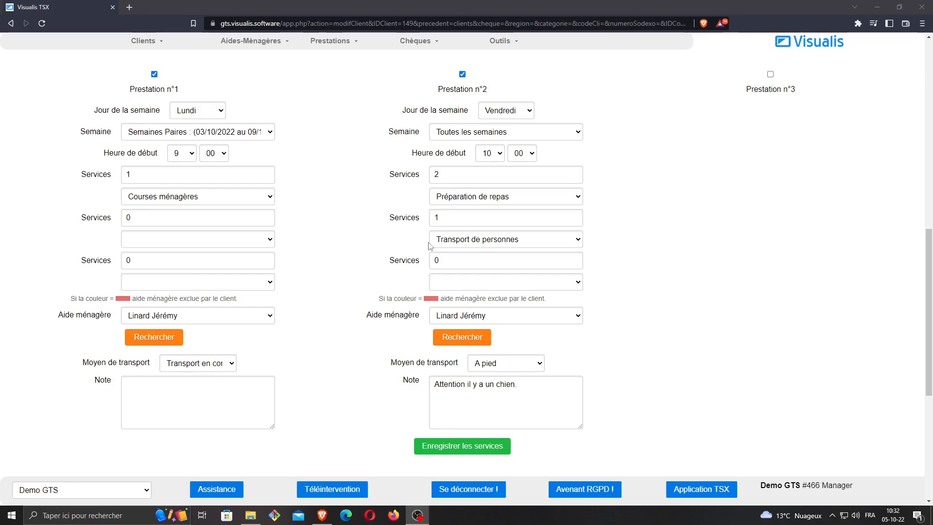
scroll(430, 245, up, 2)
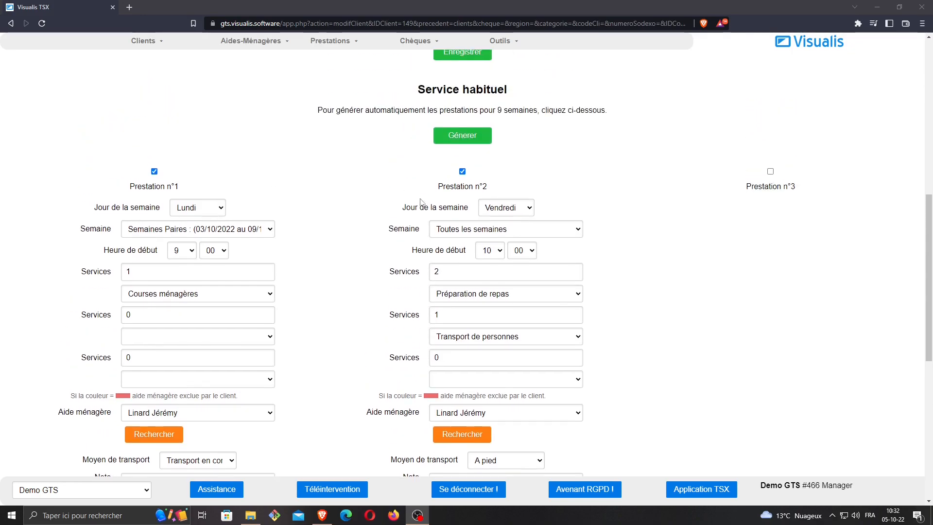
click(464, 136)
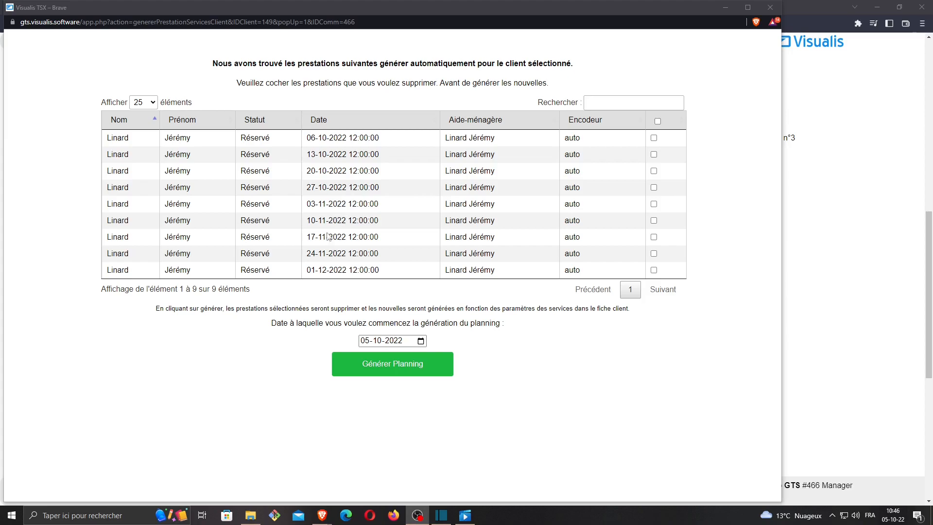
Mark the existing services from 03-11-2022 through 01-12-2022 for deletion
click(654, 203)
click(654, 220)
click(654, 236)
click(653, 254)
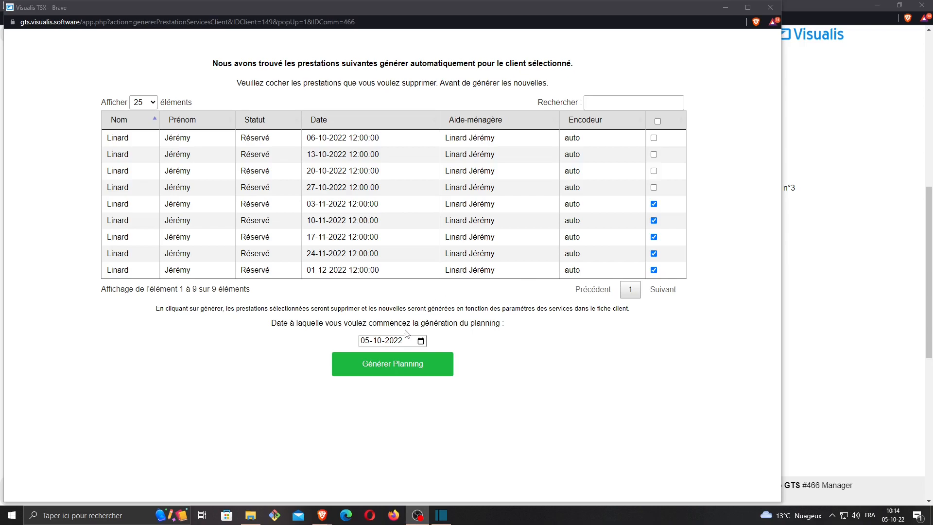
Generate the new planning with 01-11-2022 as its start date, replacing the marked services, and close the generated overview
click(421, 342)
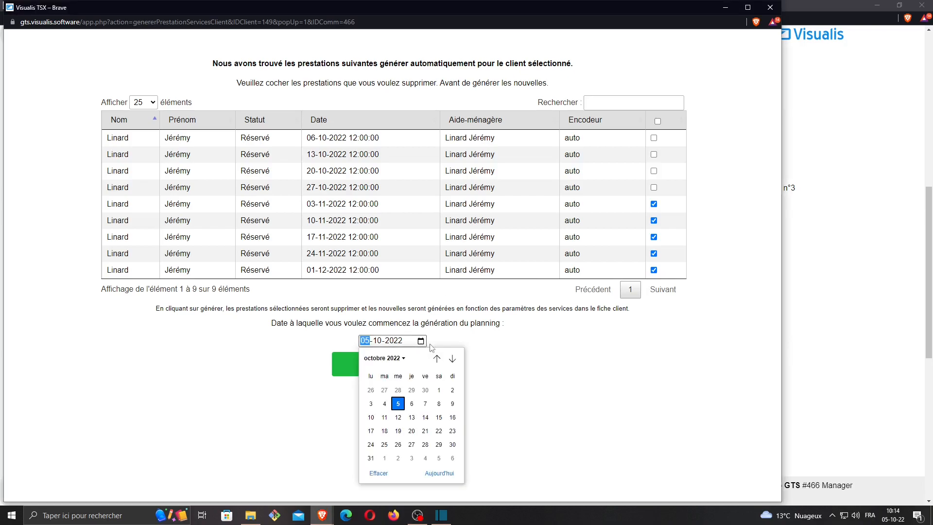
click(452, 360)
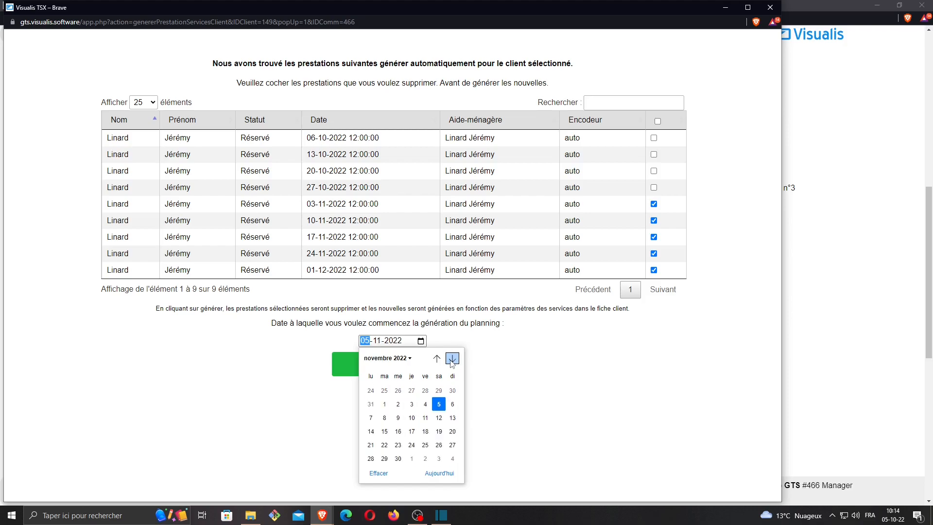
click(385, 390)
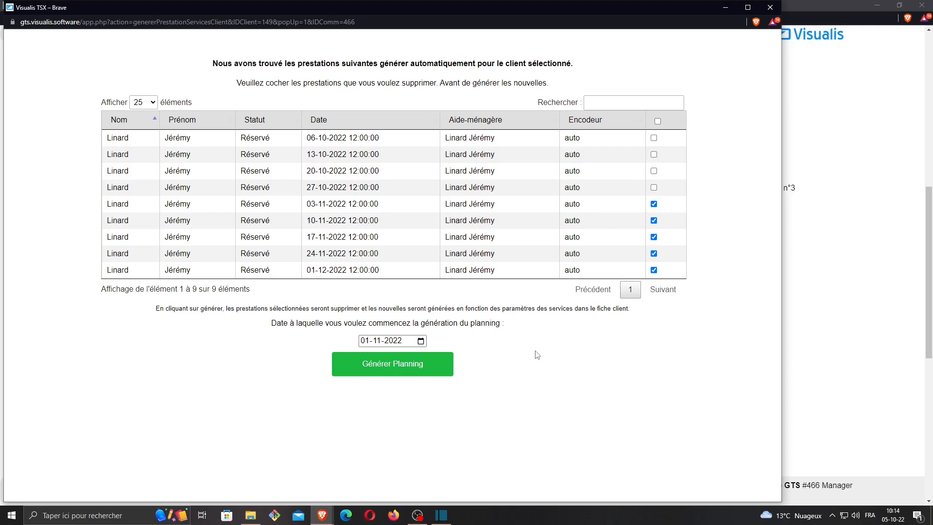
click(423, 368)
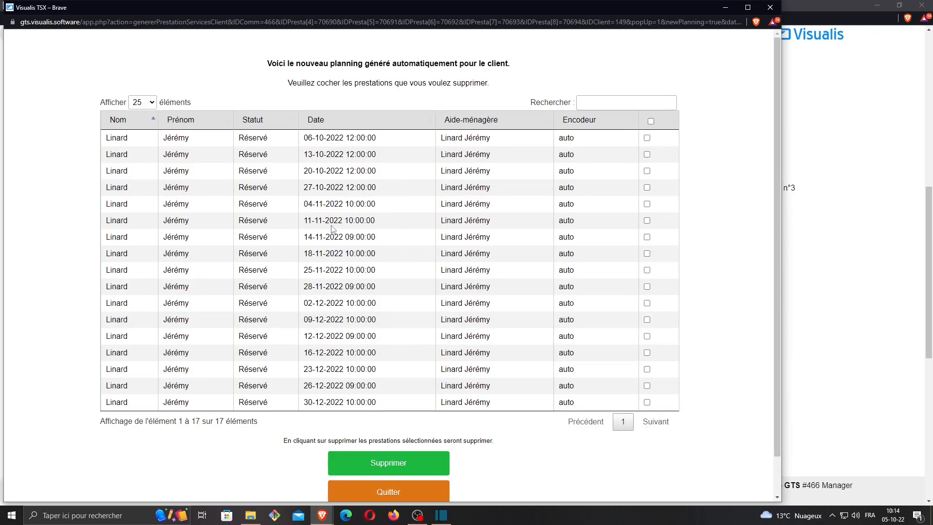
click(404, 493)
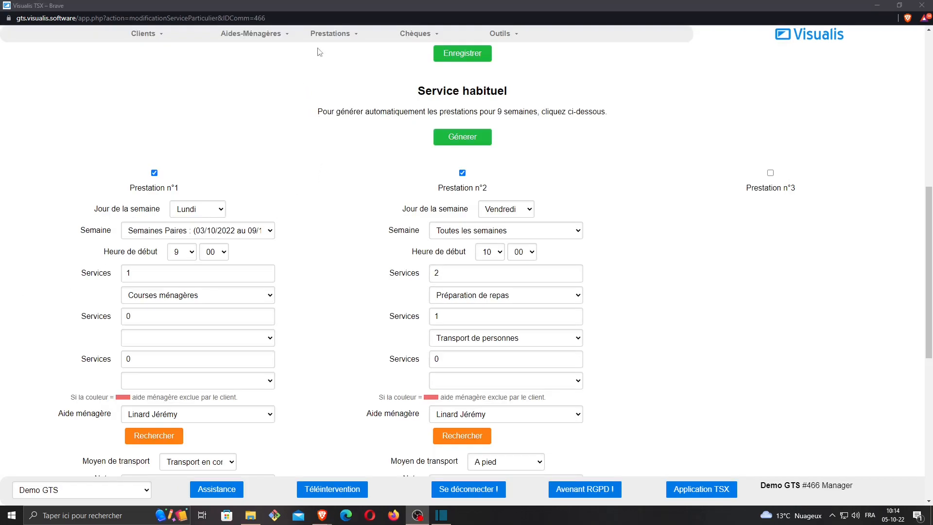
Open the services list and search for services by the client's last name with a start date of 01-11-2022
click(342, 41)
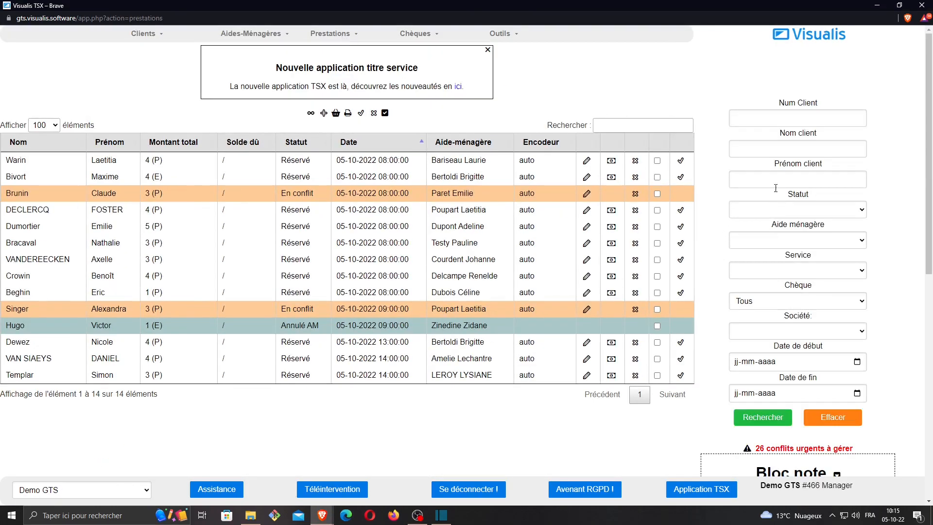
click(783, 151)
text(linard)
click(858, 362)
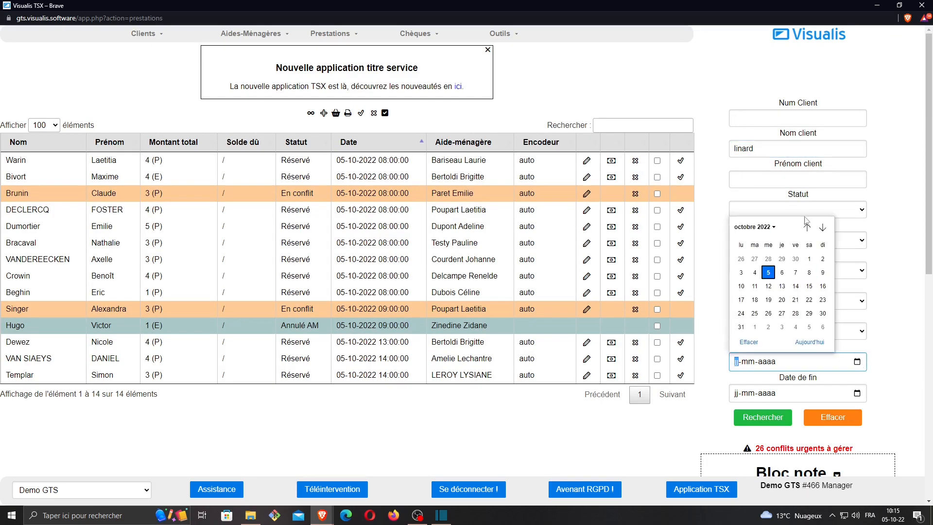
click(822, 227)
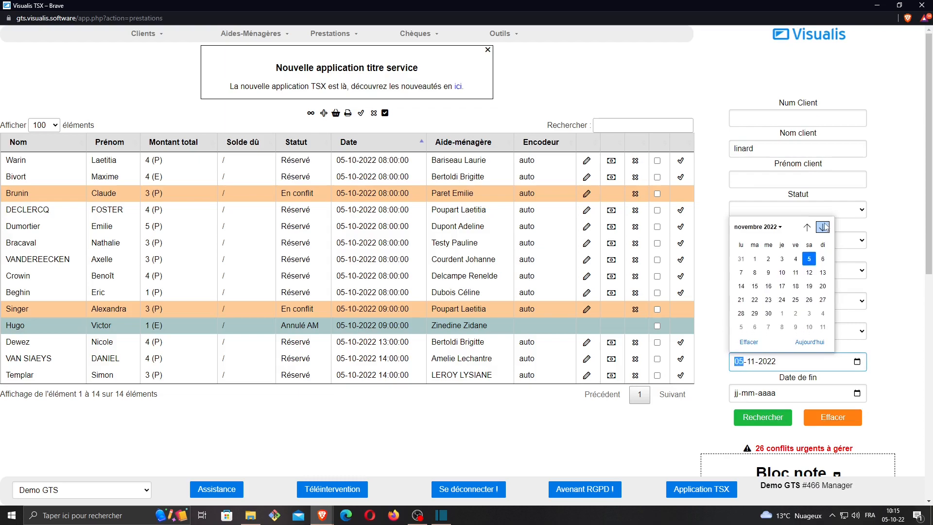
click(755, 259)
click(758, 418)
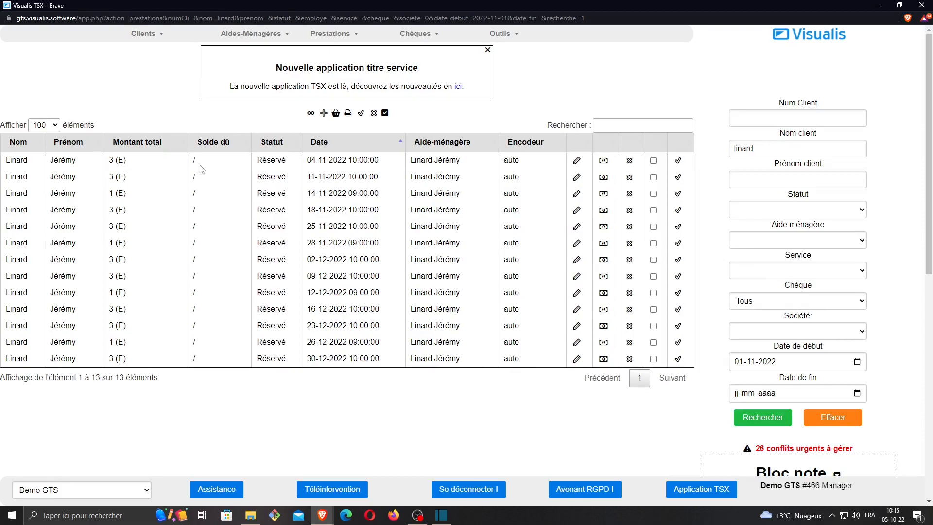
Examine the client's 04-11-2022 and 14-11-2022 services, including the weekday of the first, returning to the list after each
click(577, 161)
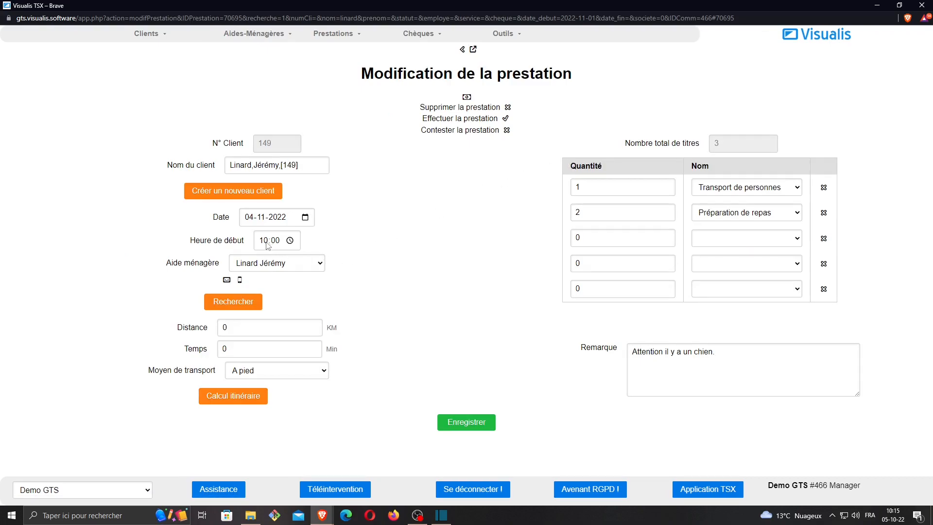
click(305, 218)
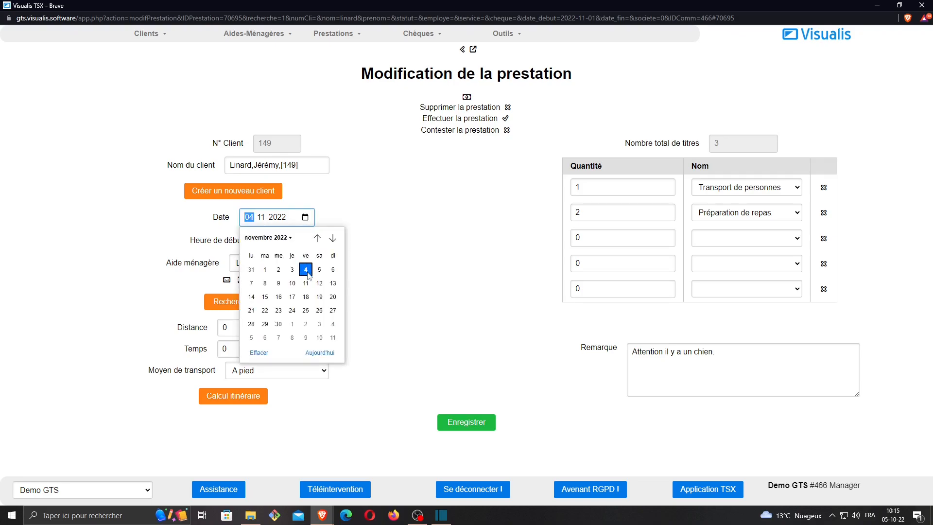
click(484, 237)
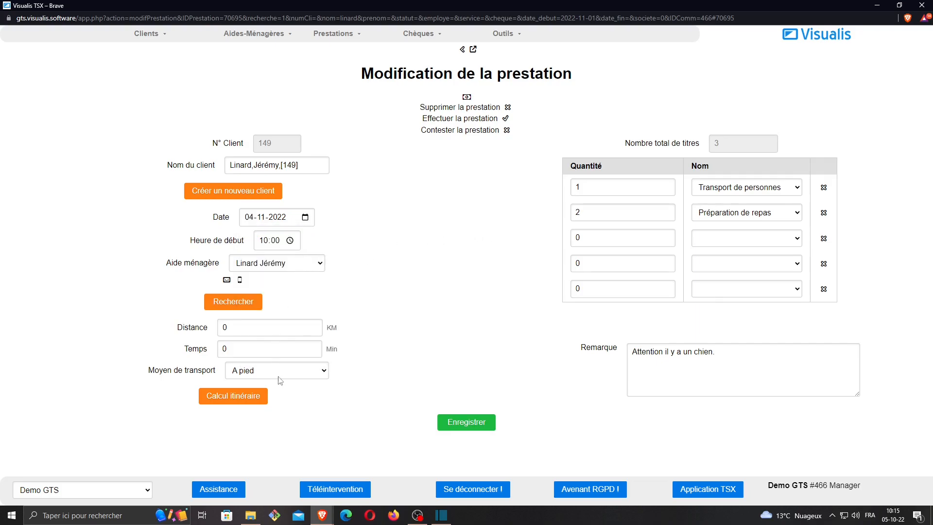
click(463, 53)
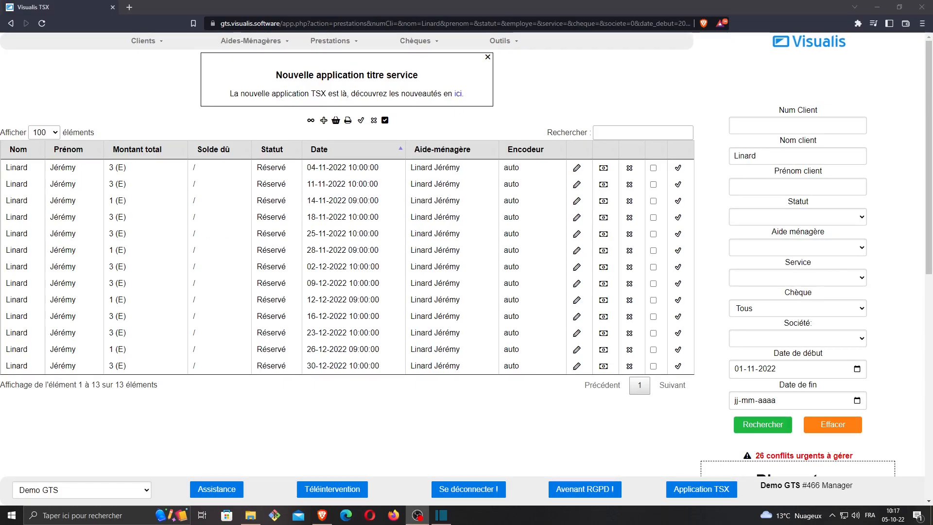
click(576, 201)
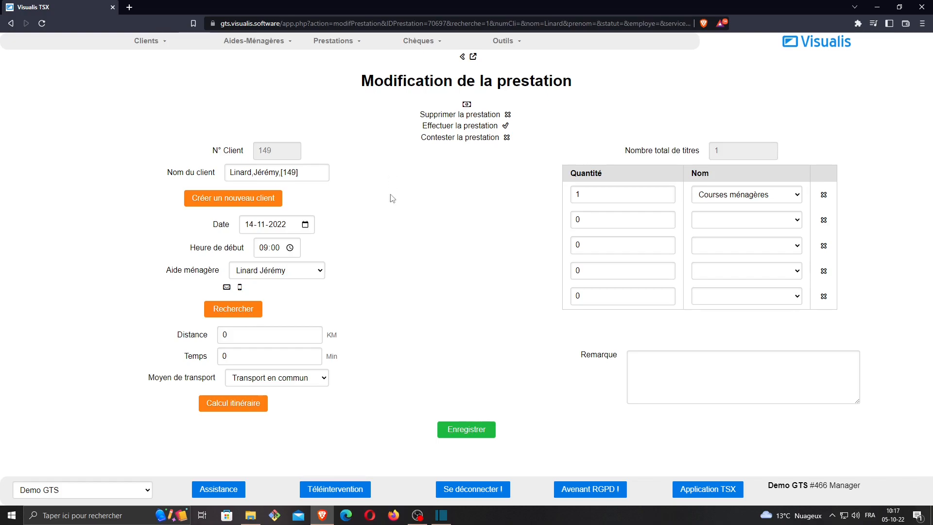
click(462, 56)
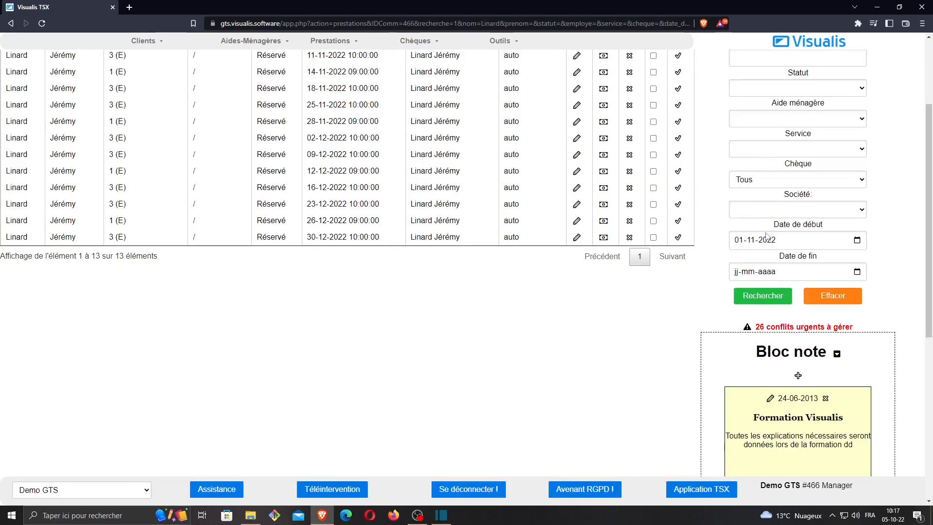
Search for the same client's services between 01-10-2022 and 31-10-2022
click(857, 240)
click(806, 261)
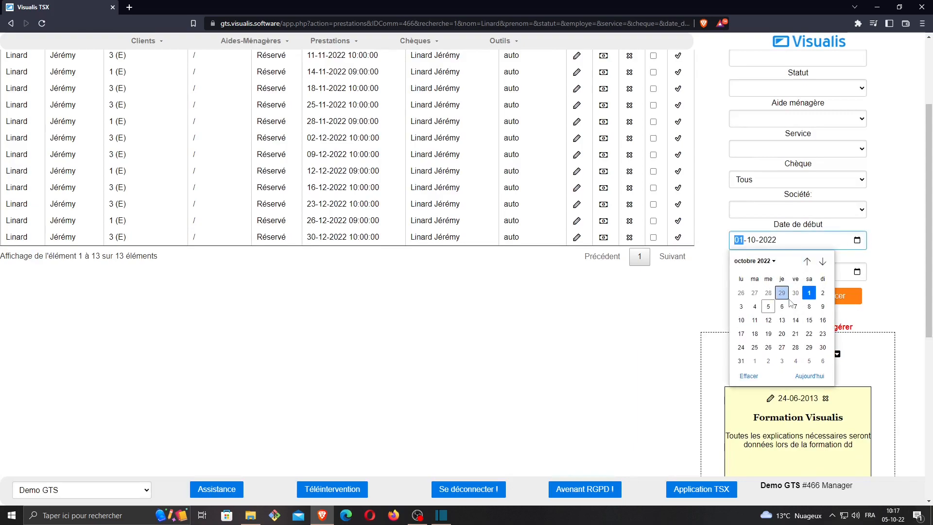
click(809, 292)
click(857, 271)
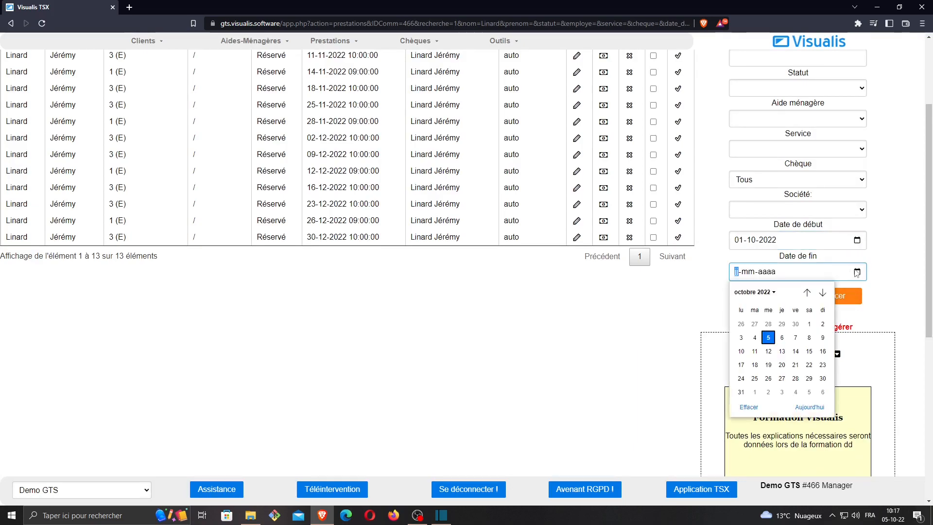
click(741, 392)
click(762, 296)
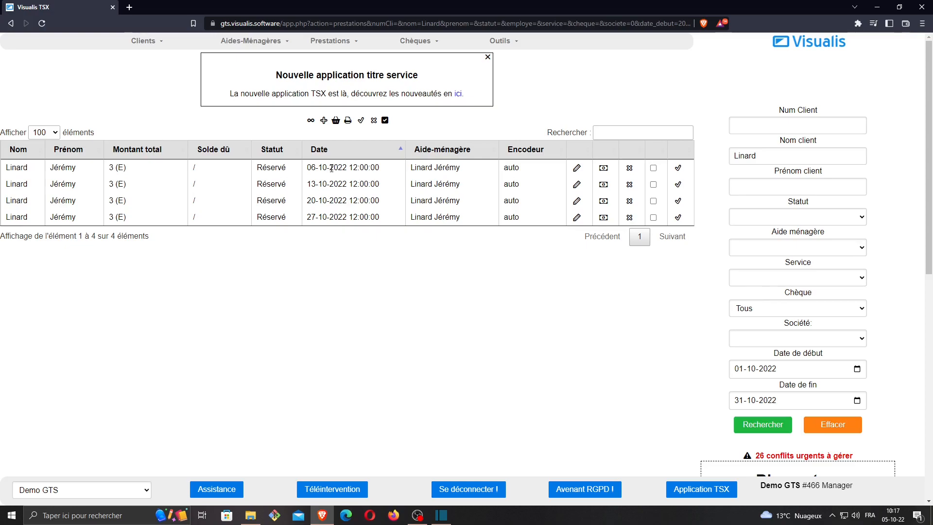
Open the client's 06-10-2022 service and check its date in the calendar without changing it
click(577, 168)
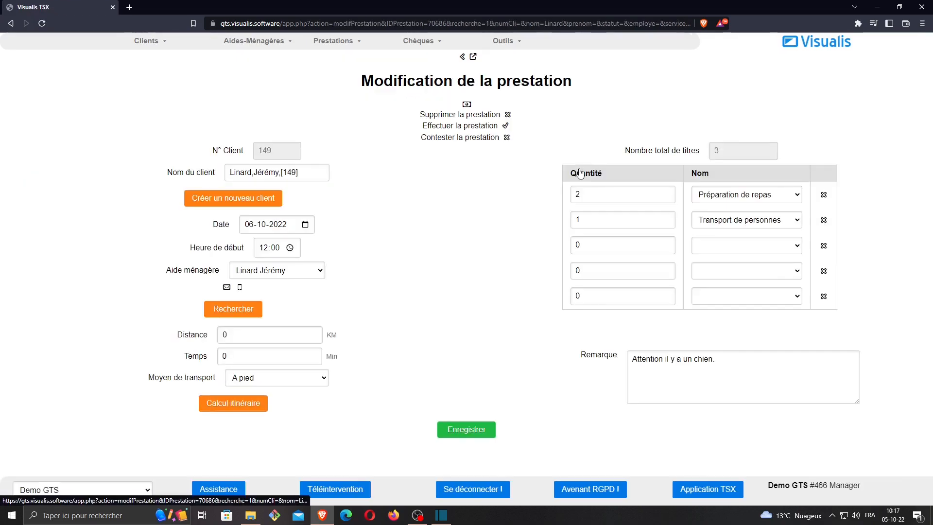
click(305, 224)
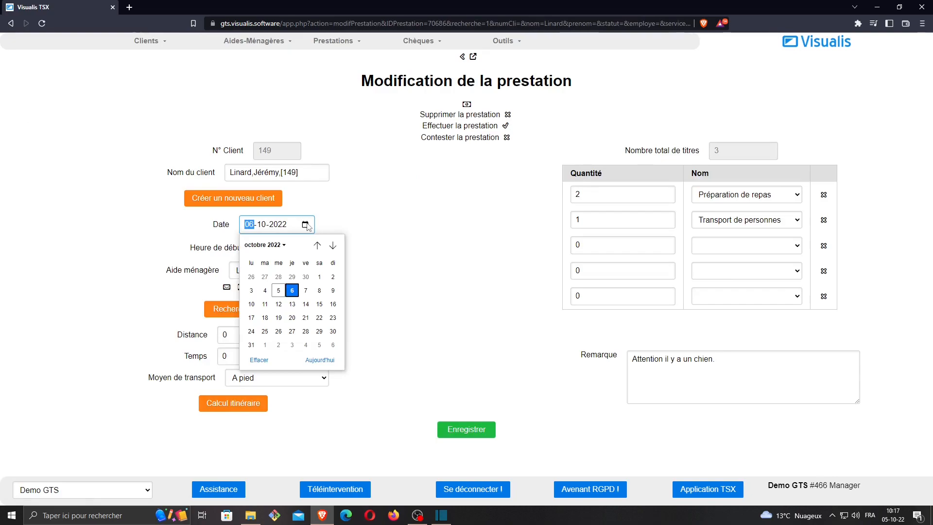
click(451, 211)
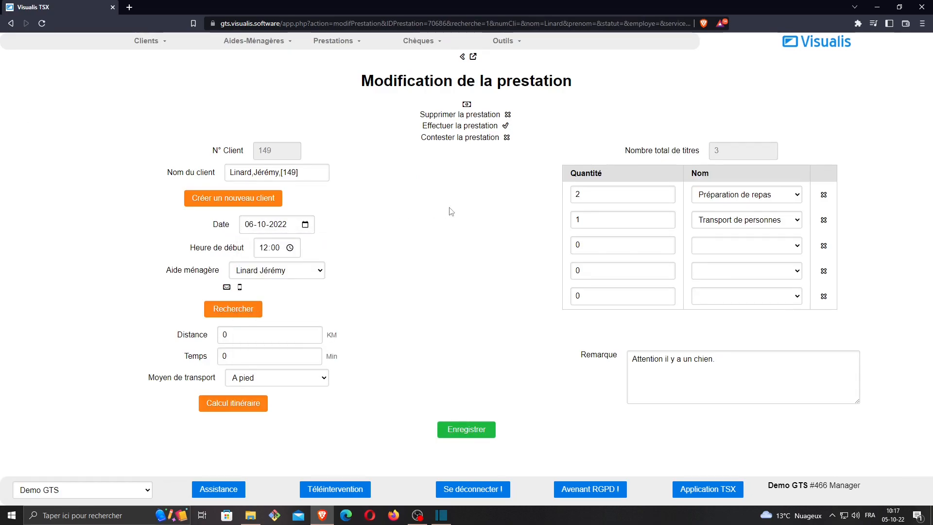